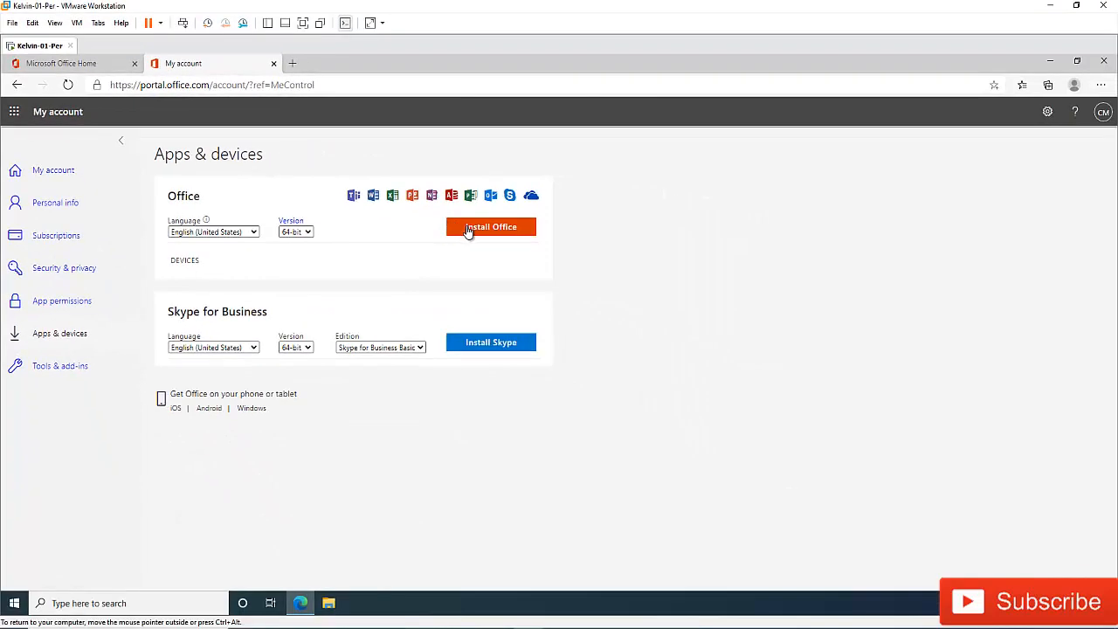
# - Download OfficeSetup.exe from the Microsoft 365 portal and open the downloaded file
pyautogui.click(468, 230)
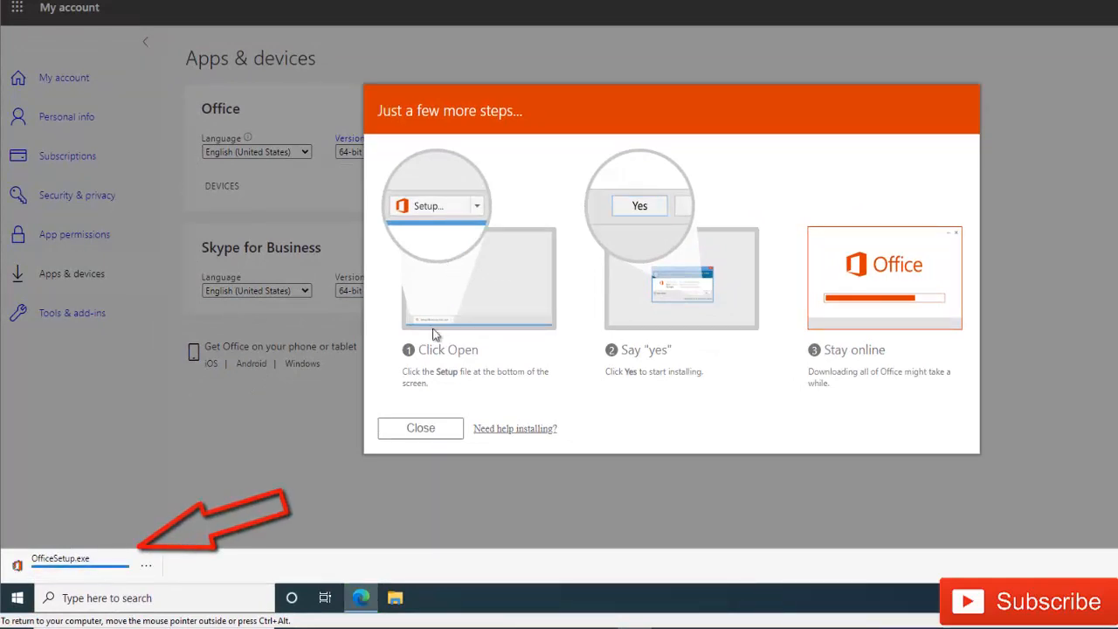
pyautogui.click(50, 571)
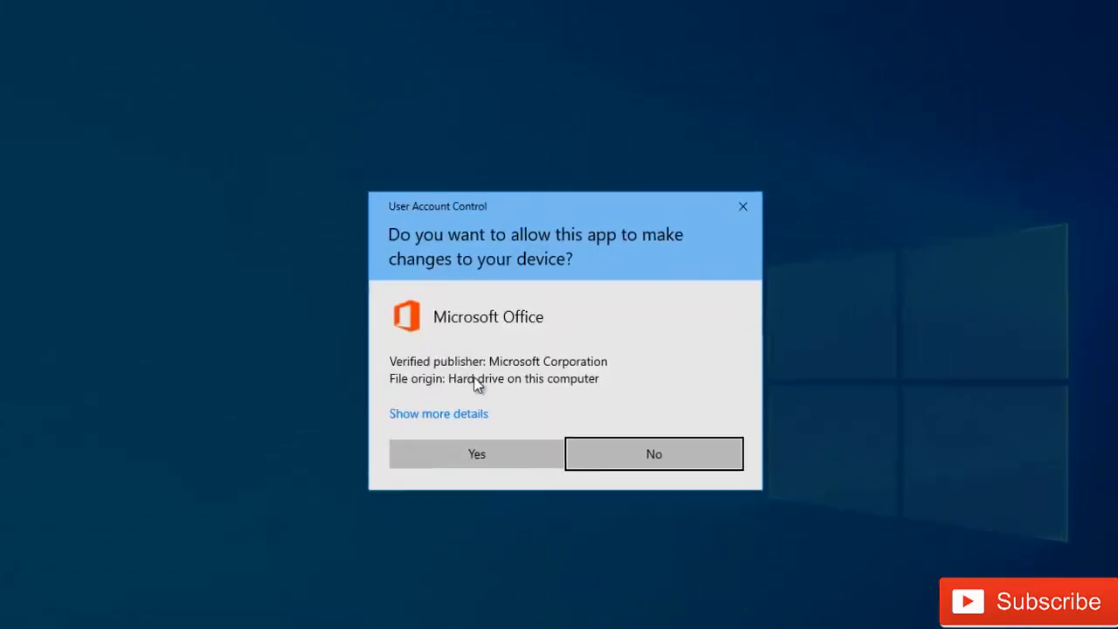
# - Approve the User Account Control prompt so the Office installer runs to completion
pyautogui.click(456, 491)
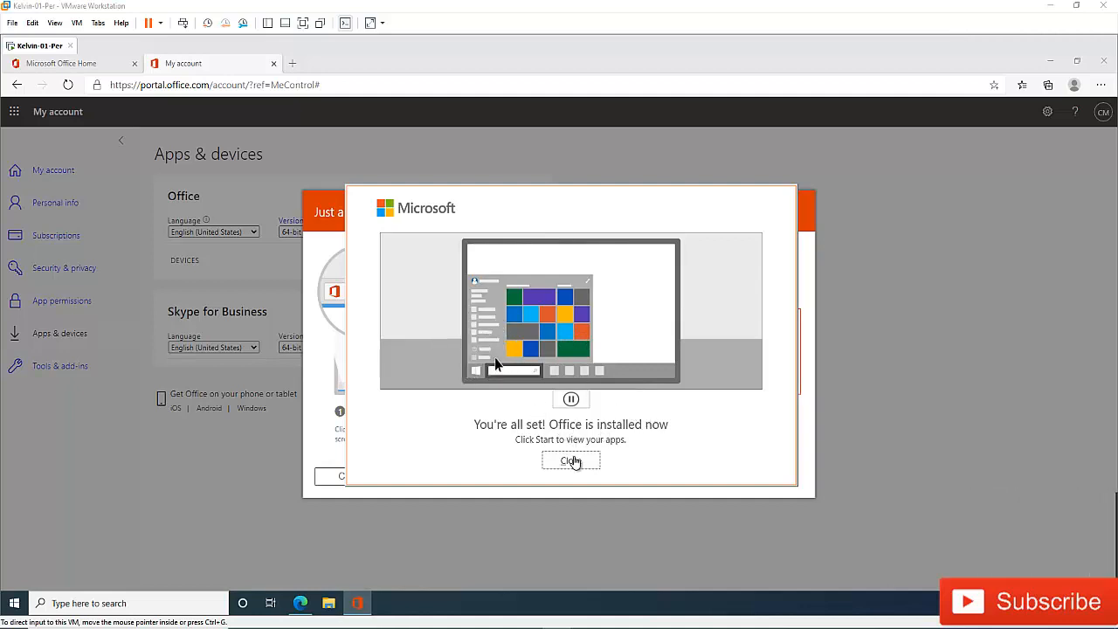
# - Close both Office installer dialogs, minimize Edge, and show Word under Recently added in Start
pyautogui.click(572, 460)
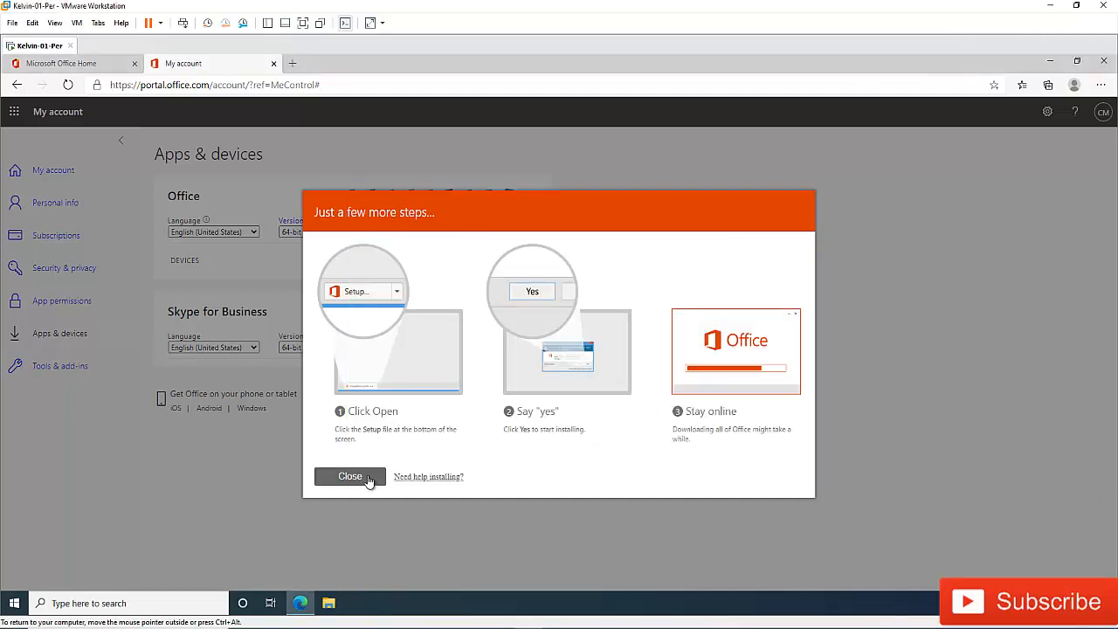
pyautogui.click(370, 478)
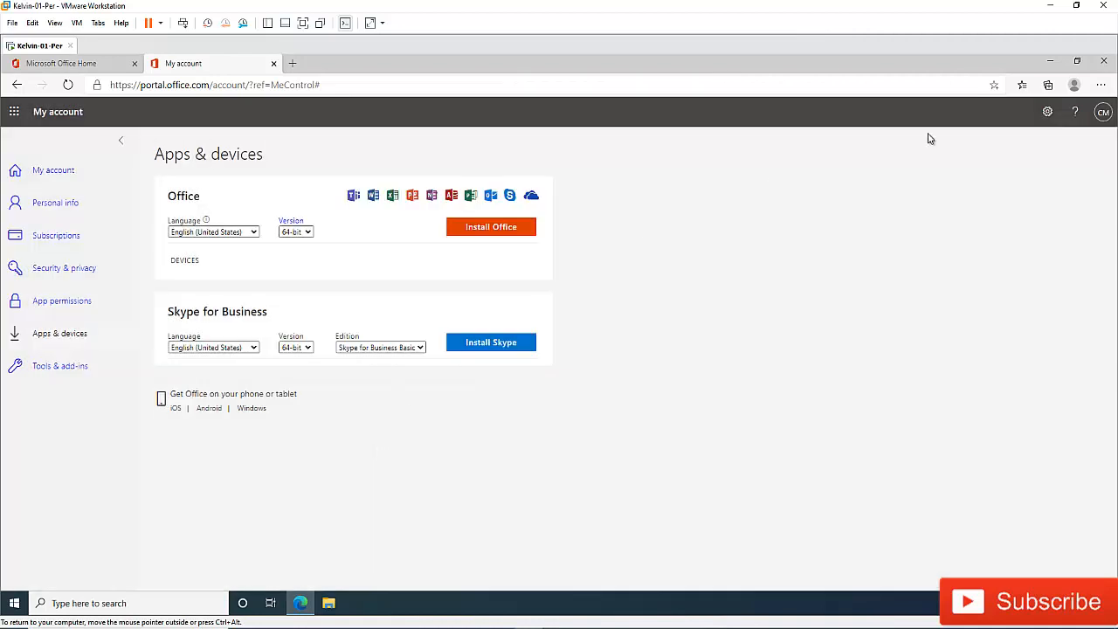
pyautogui.click(1053, 64)
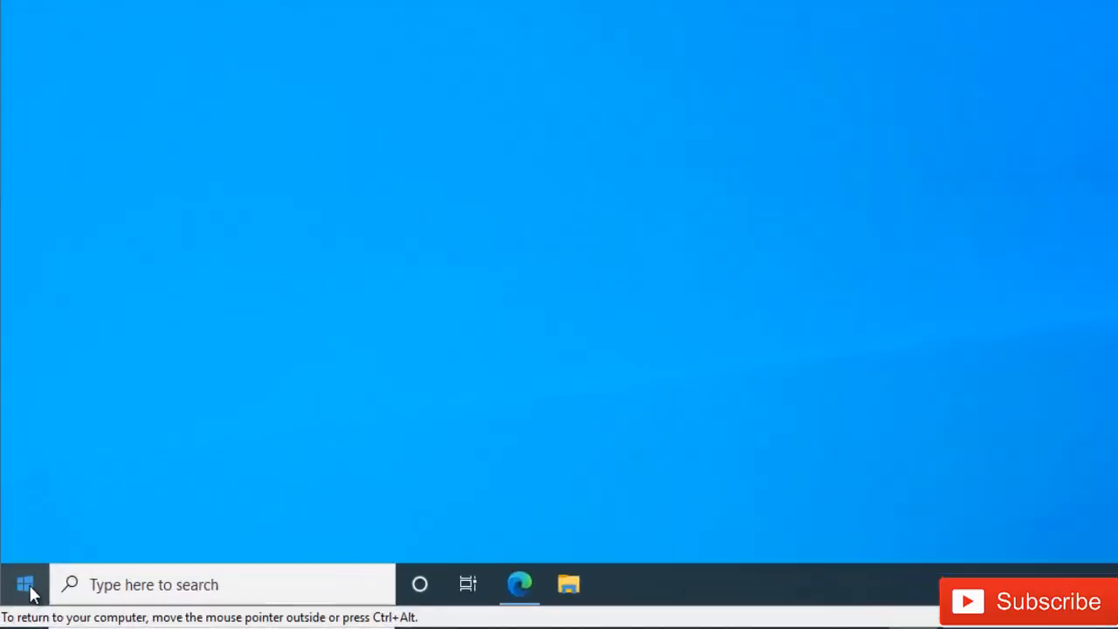
pyautogui.click(14, 602)
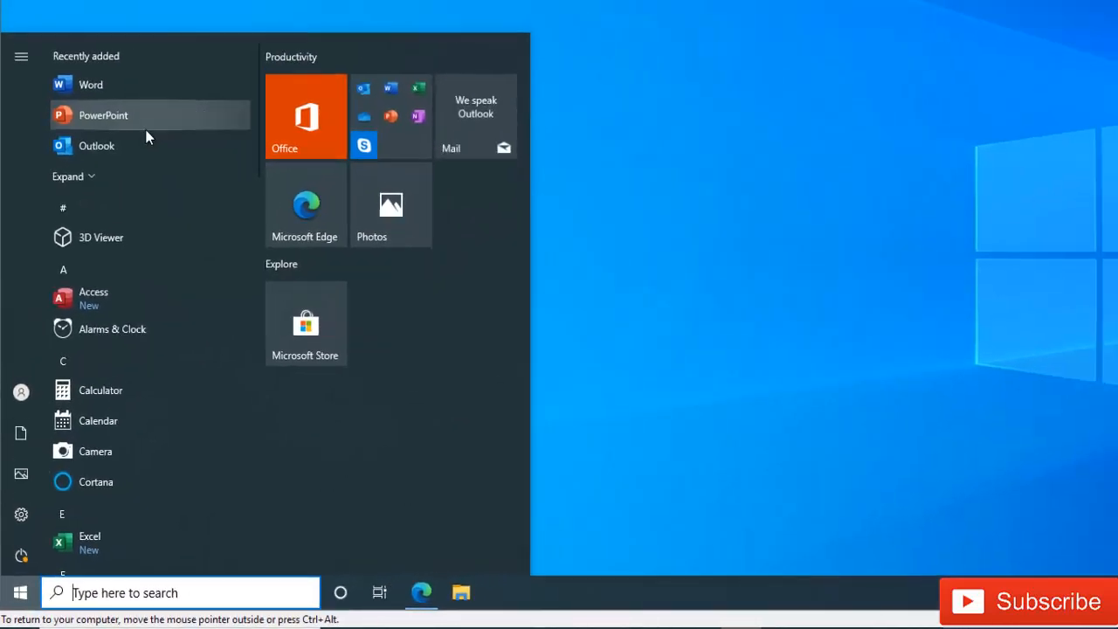
pyautogui.scroll(-1, 144, 127)
pyautogui.scroll(1, 121, 102)
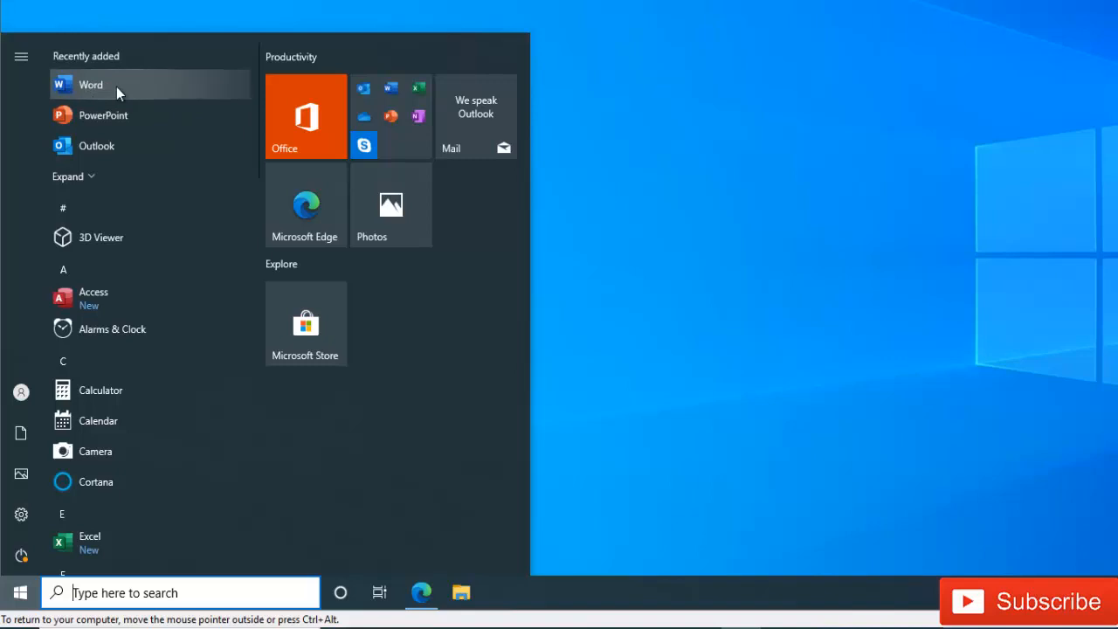
# - Launch Word and sign in with the suggested work account and its password to activate Office
pyautogui.click(116, 86)
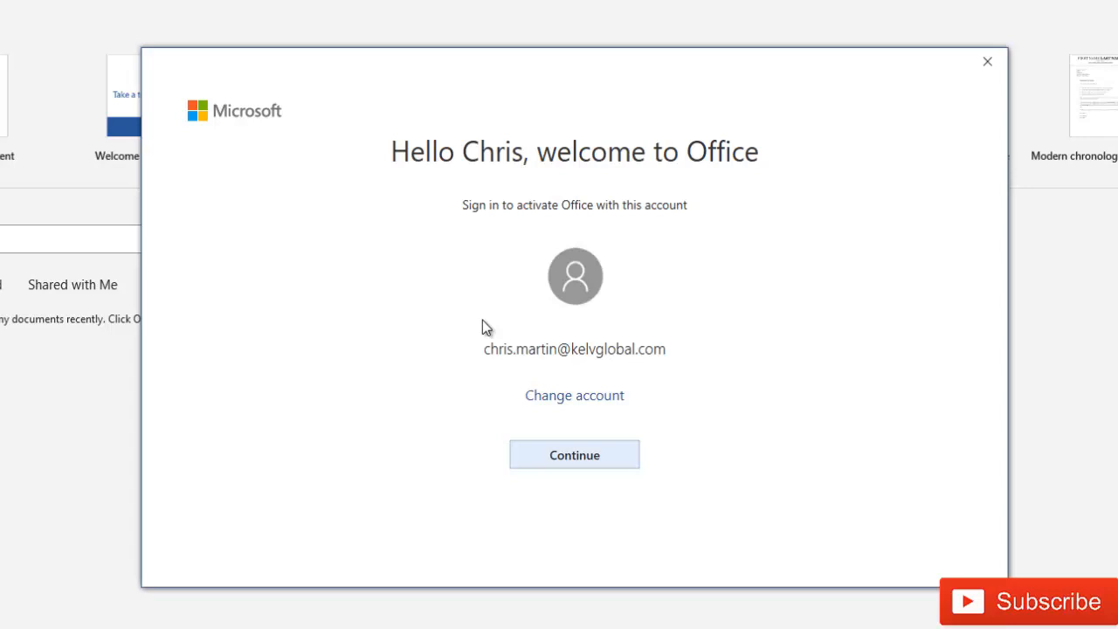
pyautogui.click(588, 456)
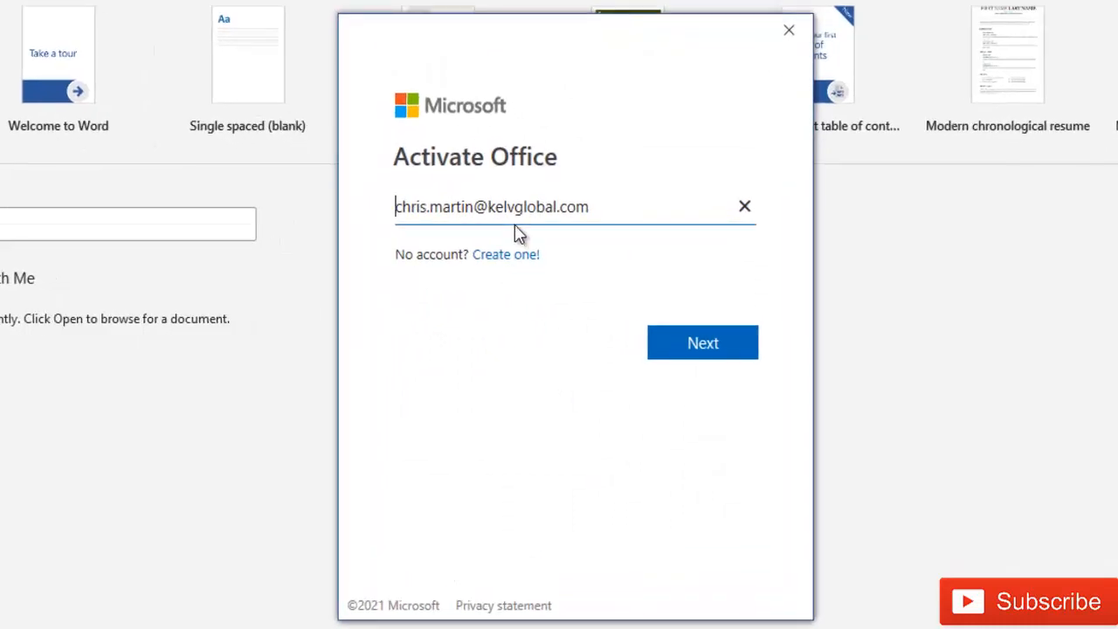
pyautogui.click(680, 353)
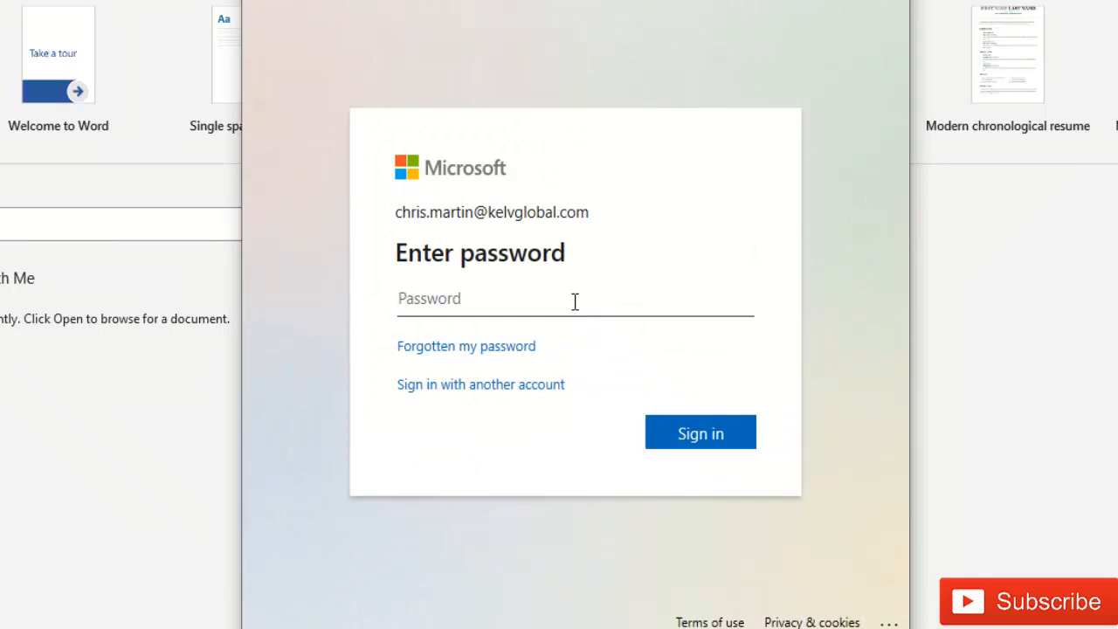
pyautogui.write('•••••••')
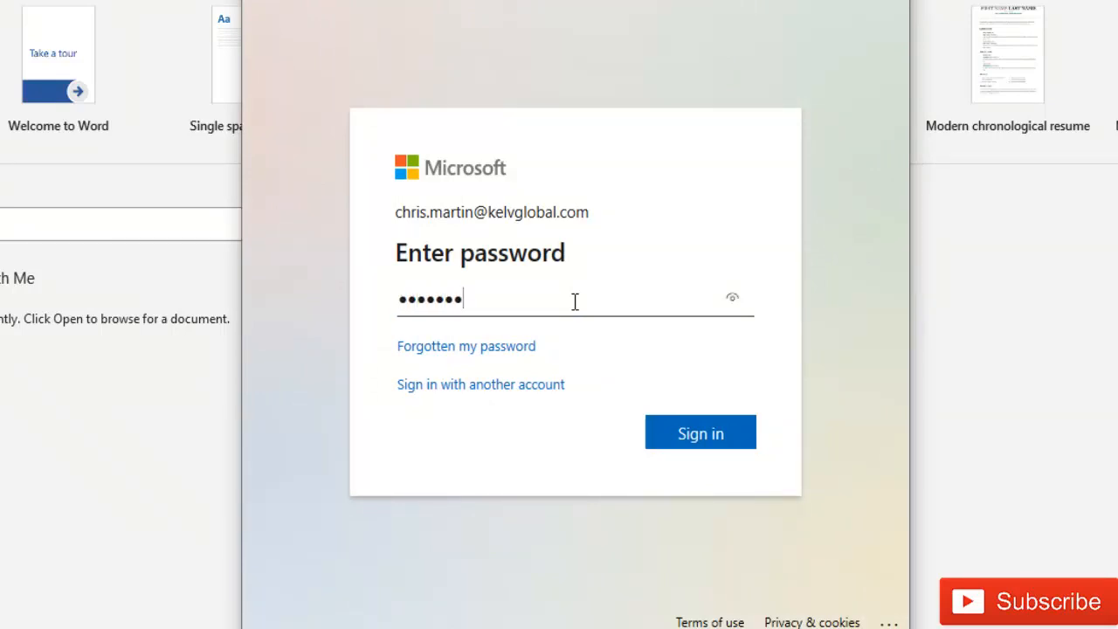
pyautogui.write('••')
pyautogui.click(686, 434)
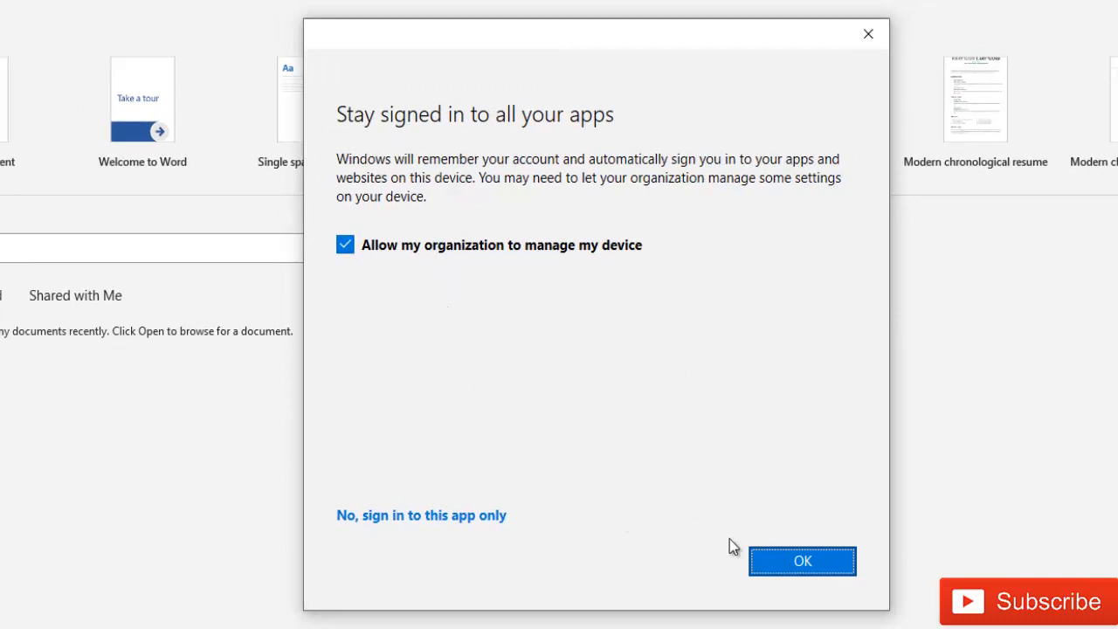
# - Stay signed in on this device and proceed past 'More information required' to security setup
pyautogui.click(812, 563)
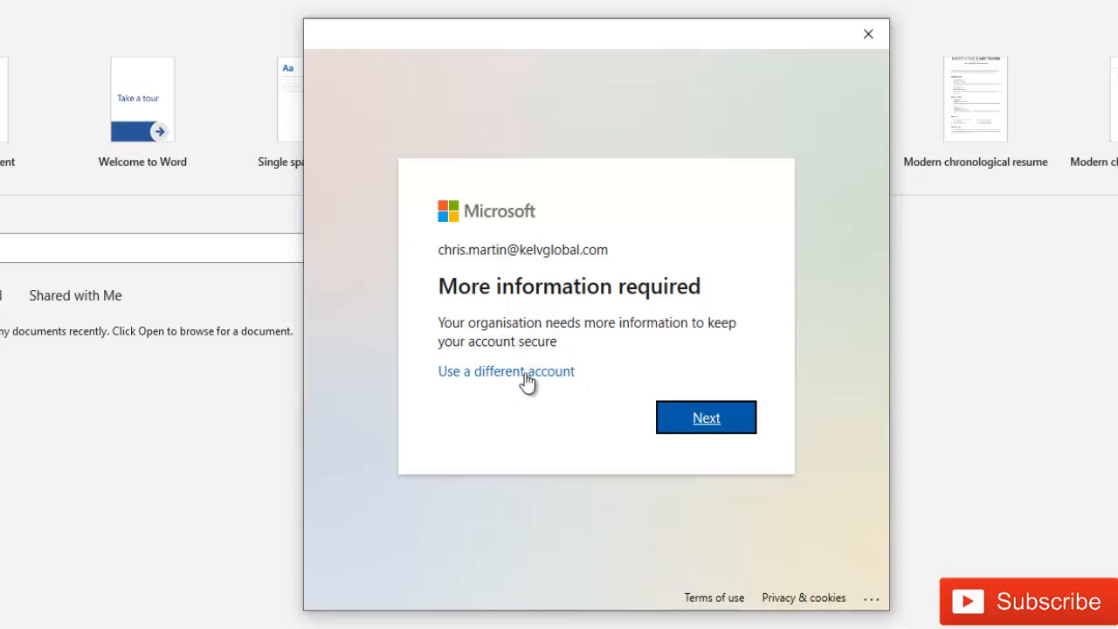
pyautogui.click(698, 426)
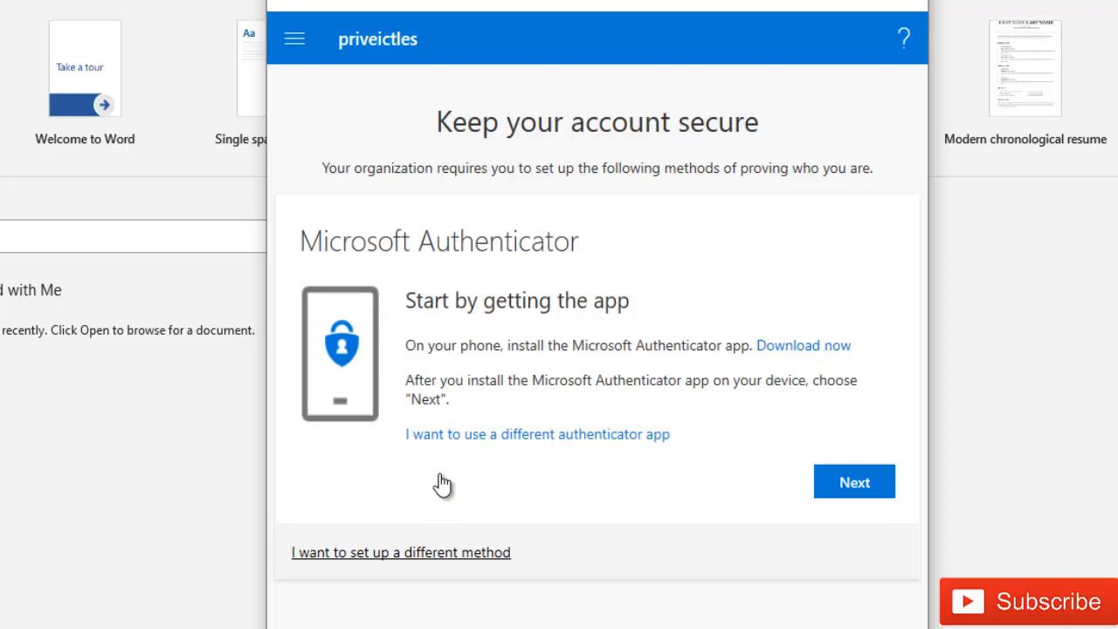
# - Switch the account security method from Microsoft Authenticator to Phone
pyautogui.click(401, 563)
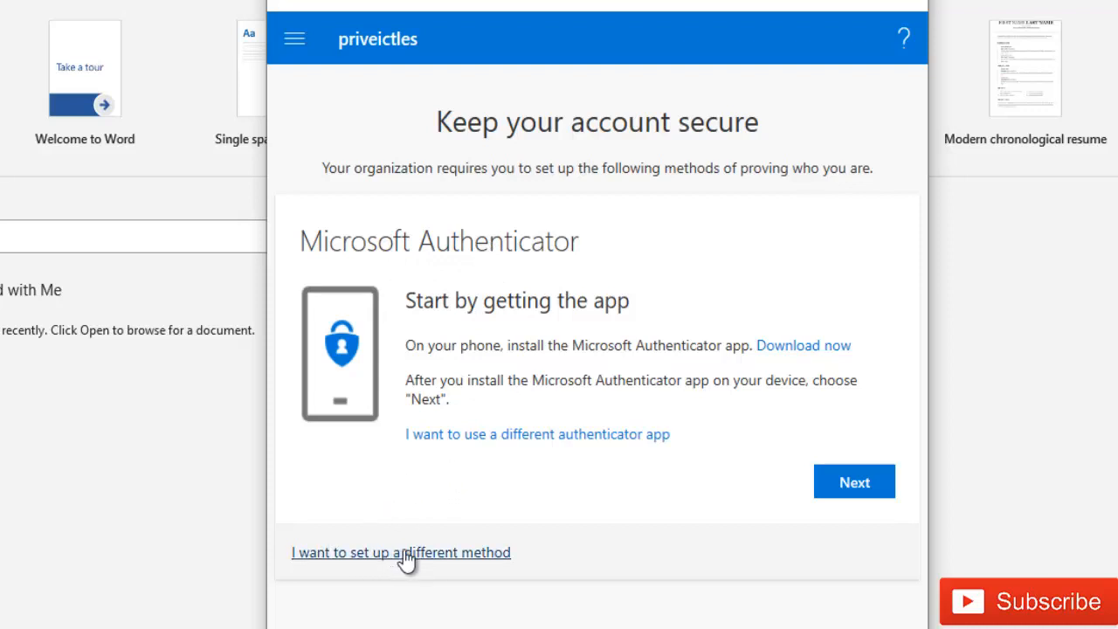
pyautogui.click(407, 560)
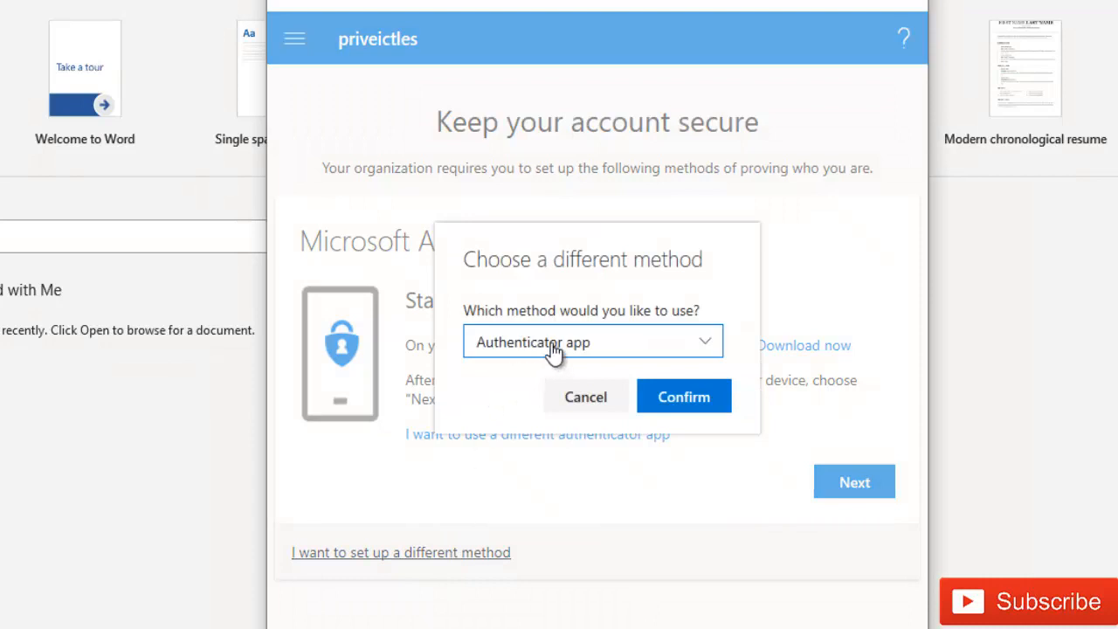
pyautogui.click(536, 339)
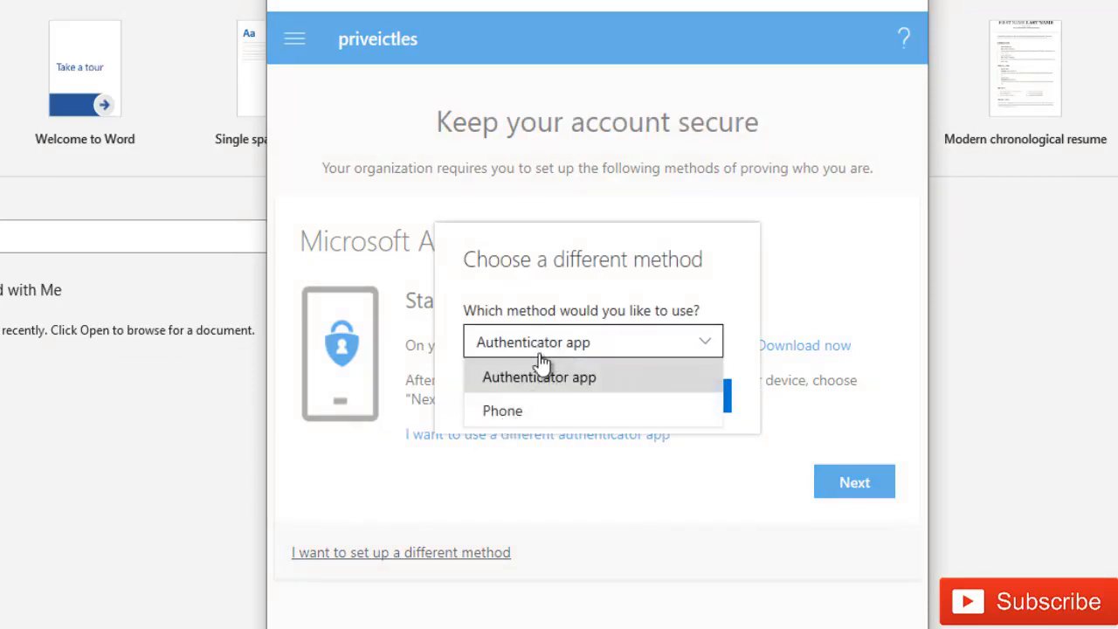
pyautogui.click(509, 410)
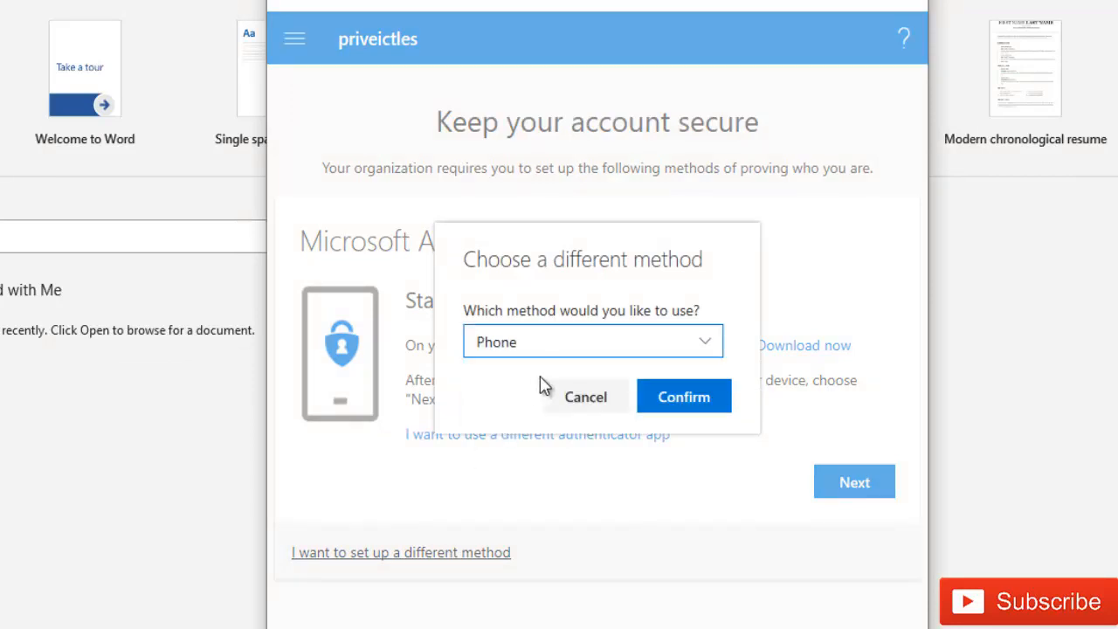
pyautogui.click(679, 399)
# - Enter a Belgium (+32) phone number and request a verification code by text message
pyautogui.click(591, 384)
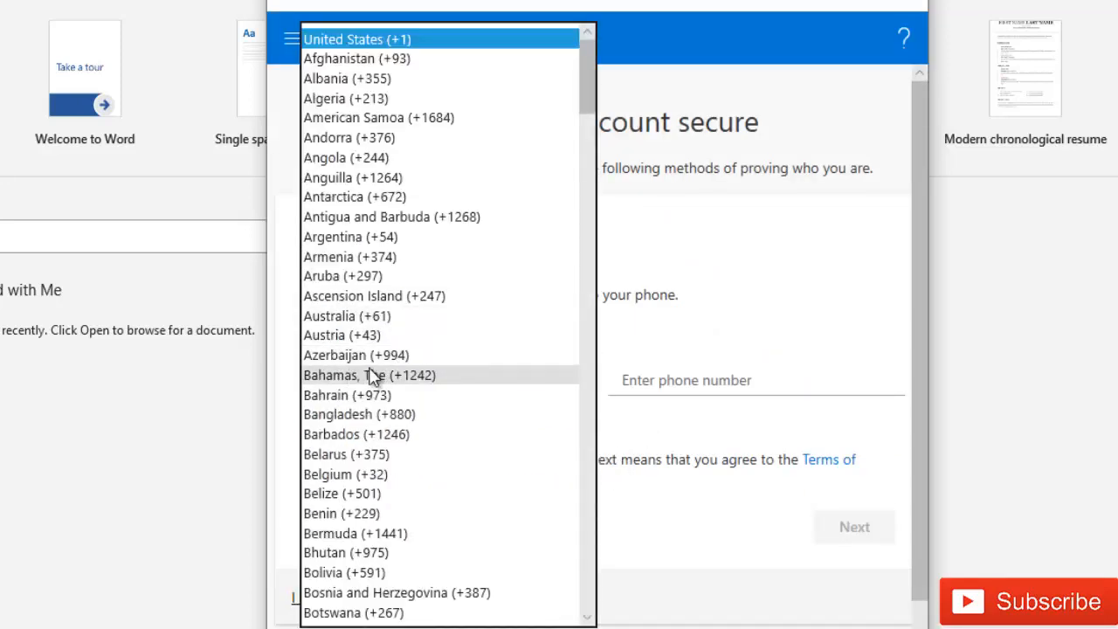
pyautogui.click(347, 476)
pyautogui.click(655, 382)
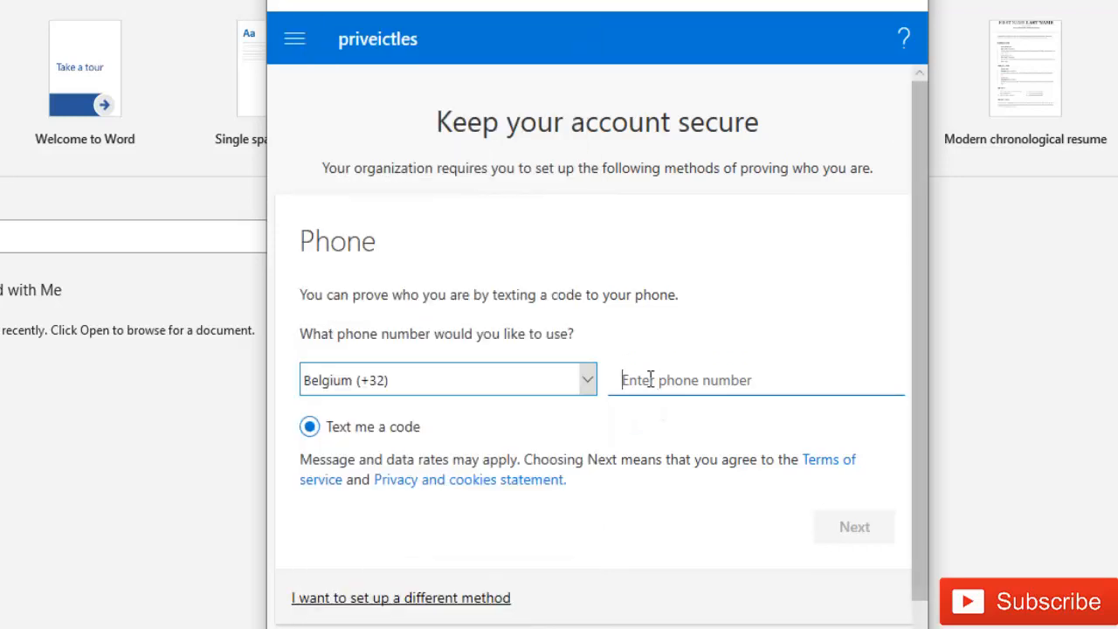
pyautogui.scroll(-1, 649, 378)
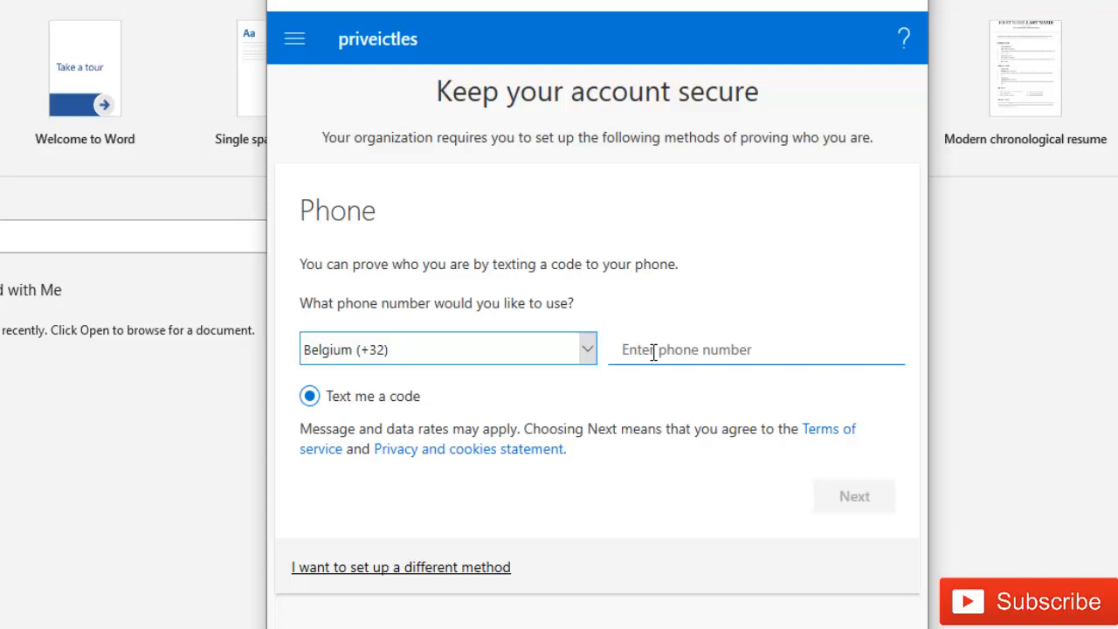
pyautogui.write('4')
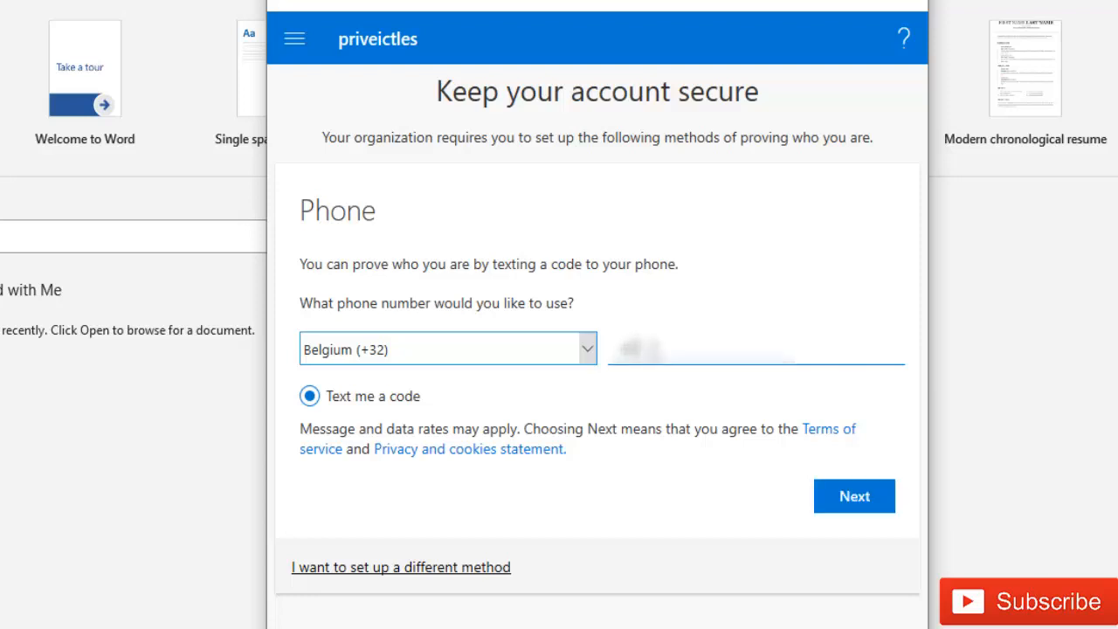
pyautogui.write('4567')
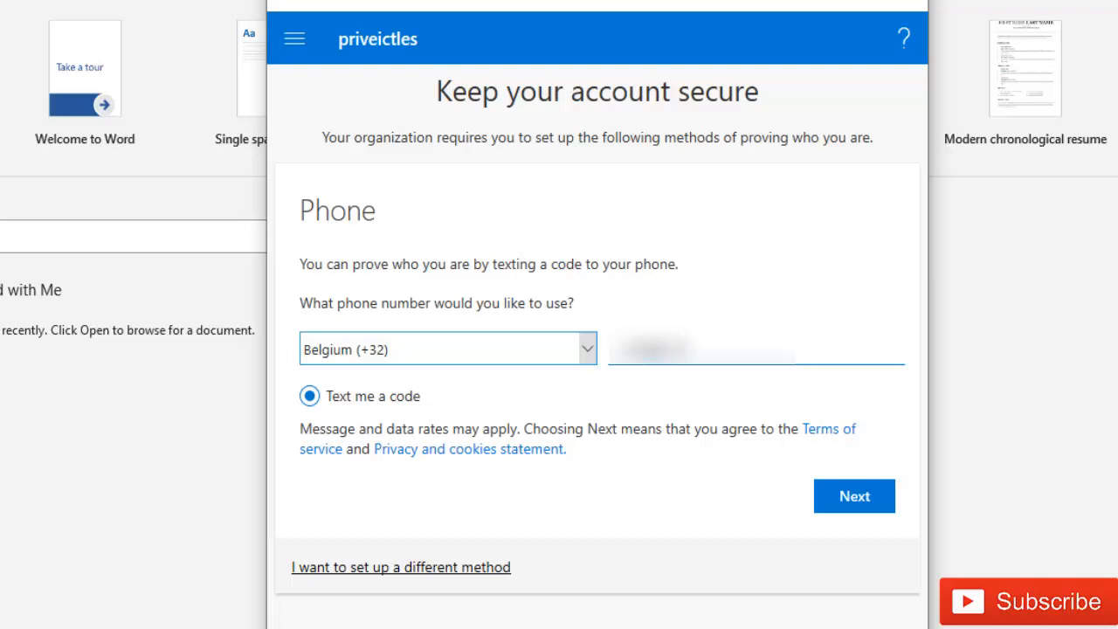
pyautogui.press('BackSpace')
pyautogui.press('BackSpace')
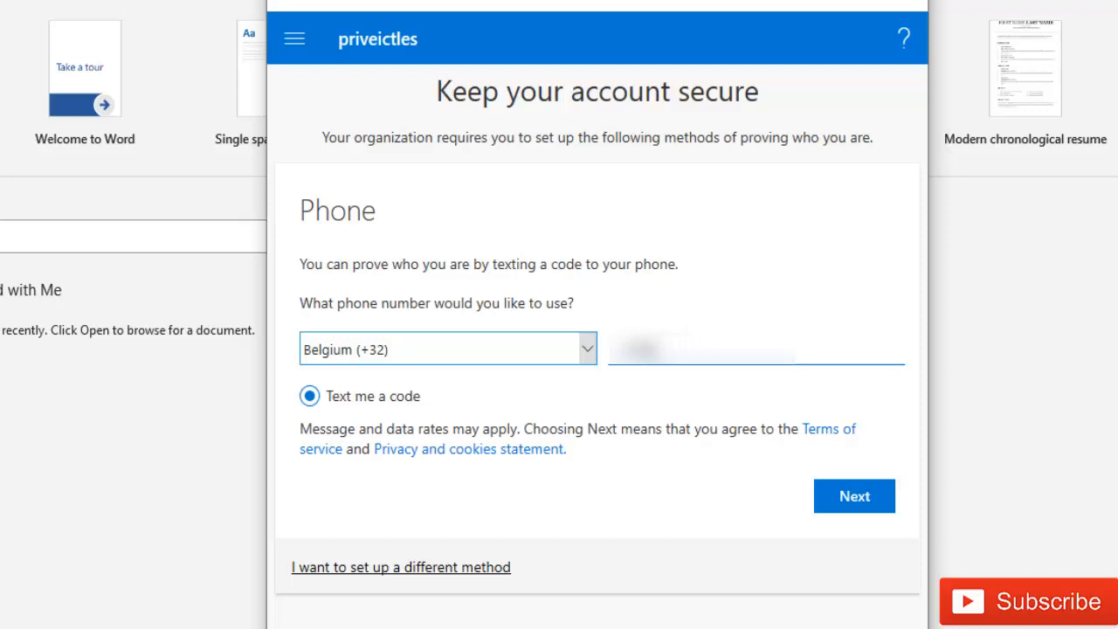
pyautogui.write('67')
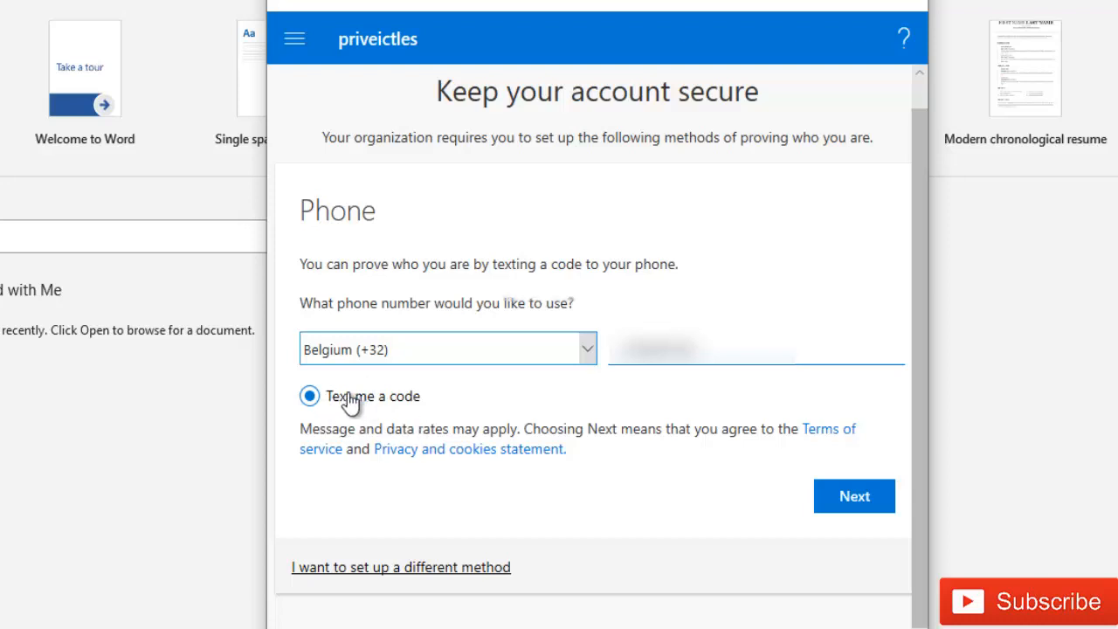
pyautogui.click(845, 503)
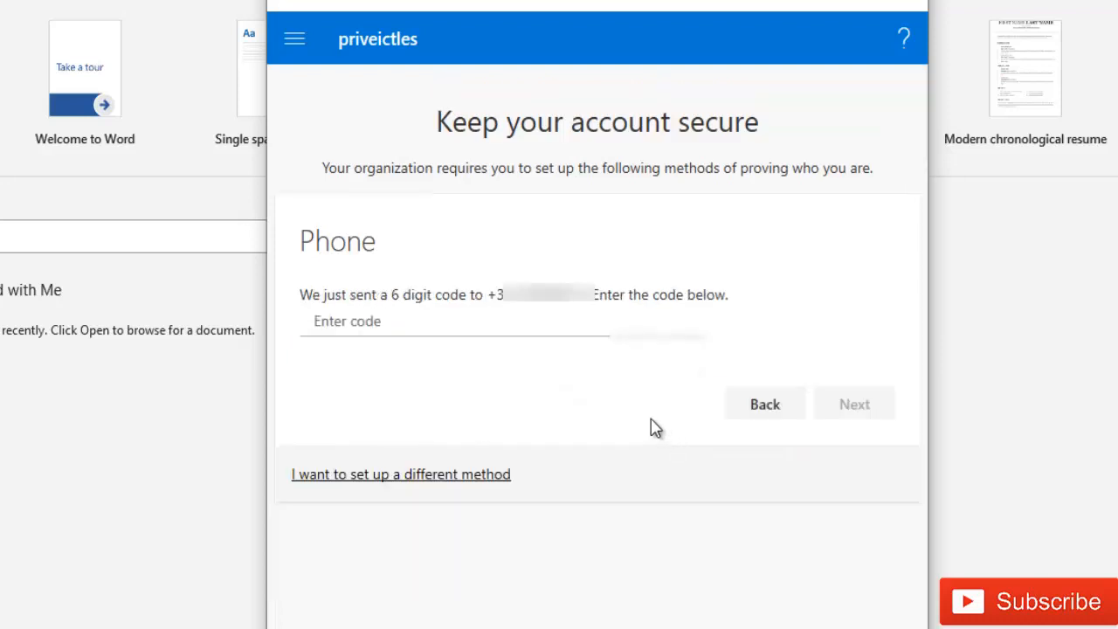
# - Enter the 6-digit texted verification code and confirm through to the Success page
pyautogui.click(394, 323)
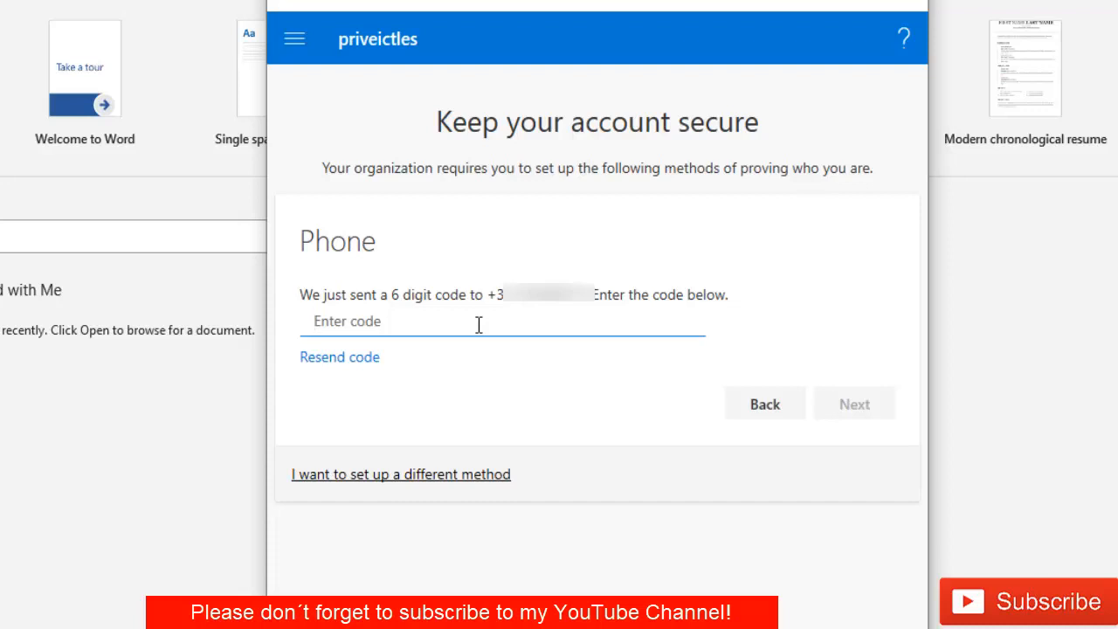
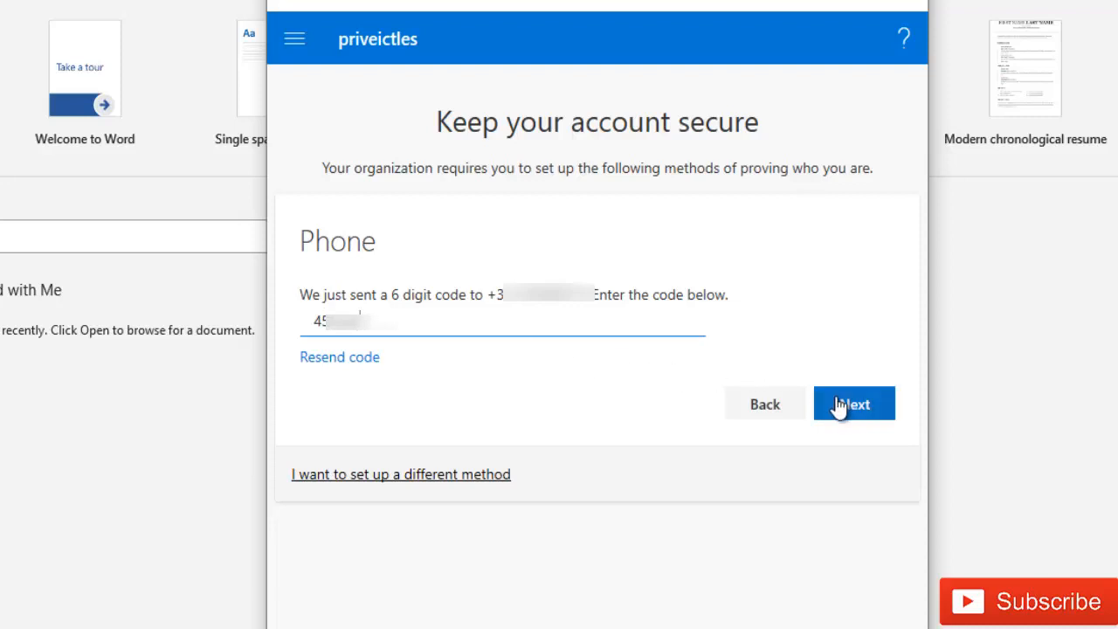
pyautogui.click(840, 409)
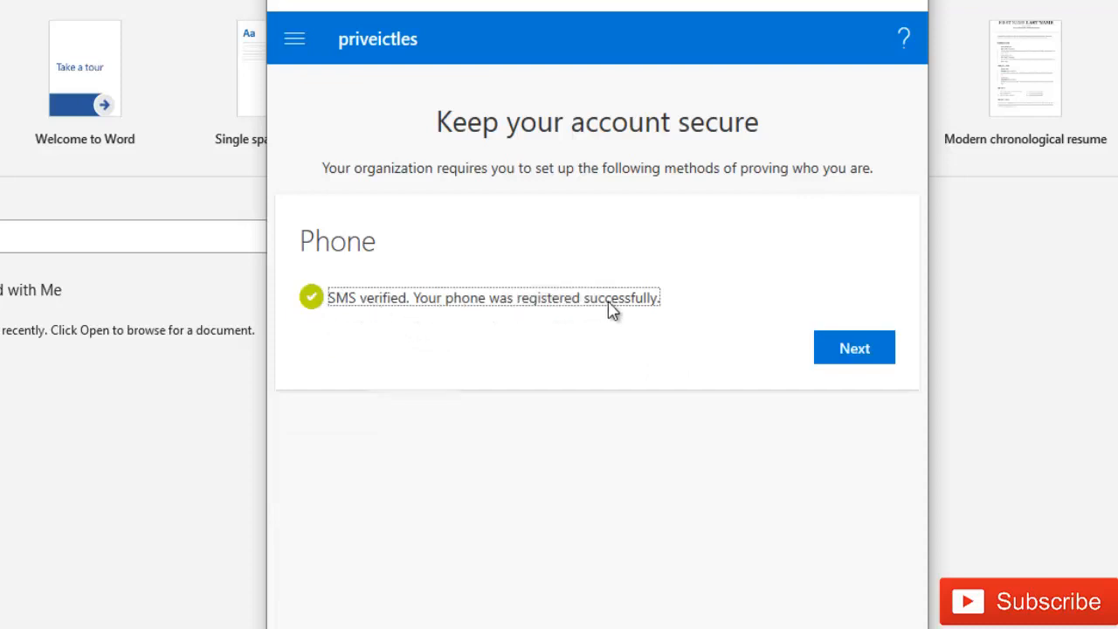
pyautogui.click(846, 353)
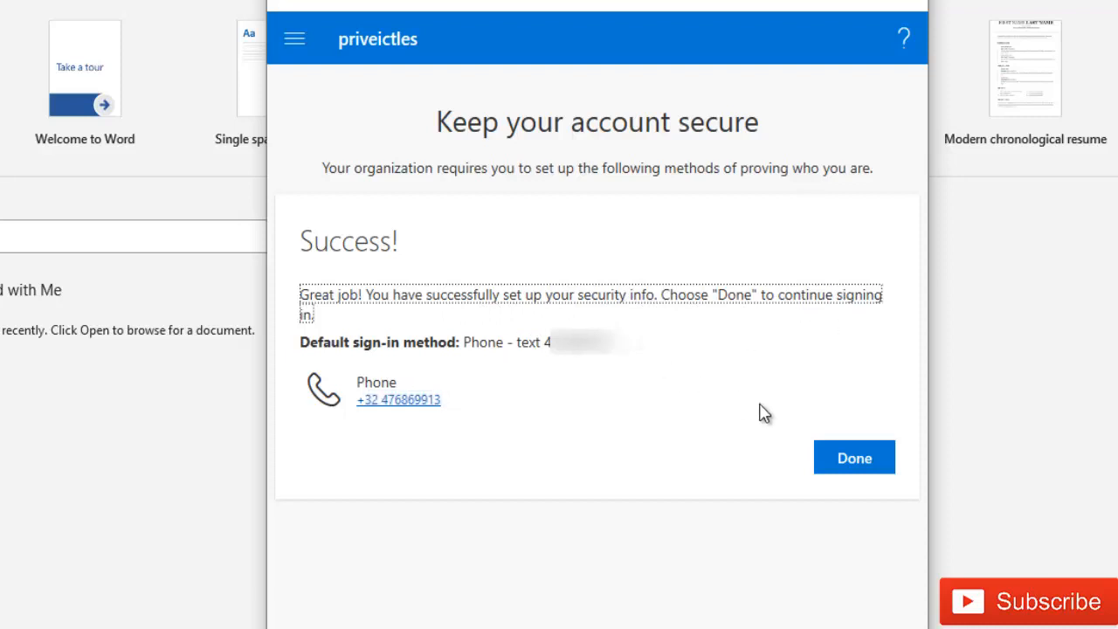
pyautogui.click(838, 462)
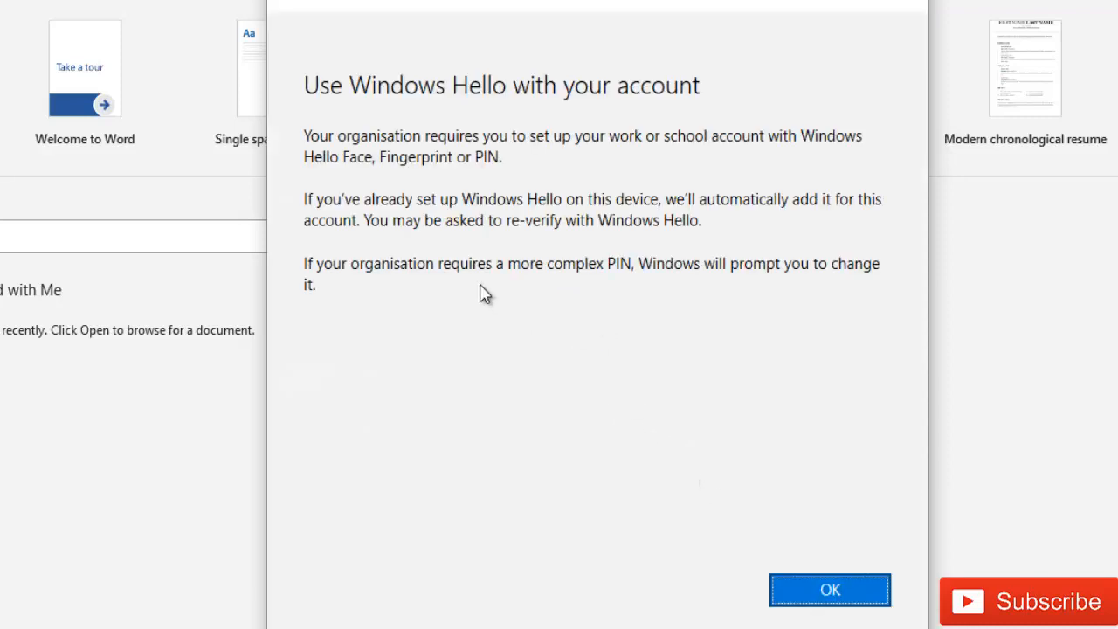
# - Agree to Windows Hello and create a new PIN, entering it twice
pyautogui.click(814, 592)
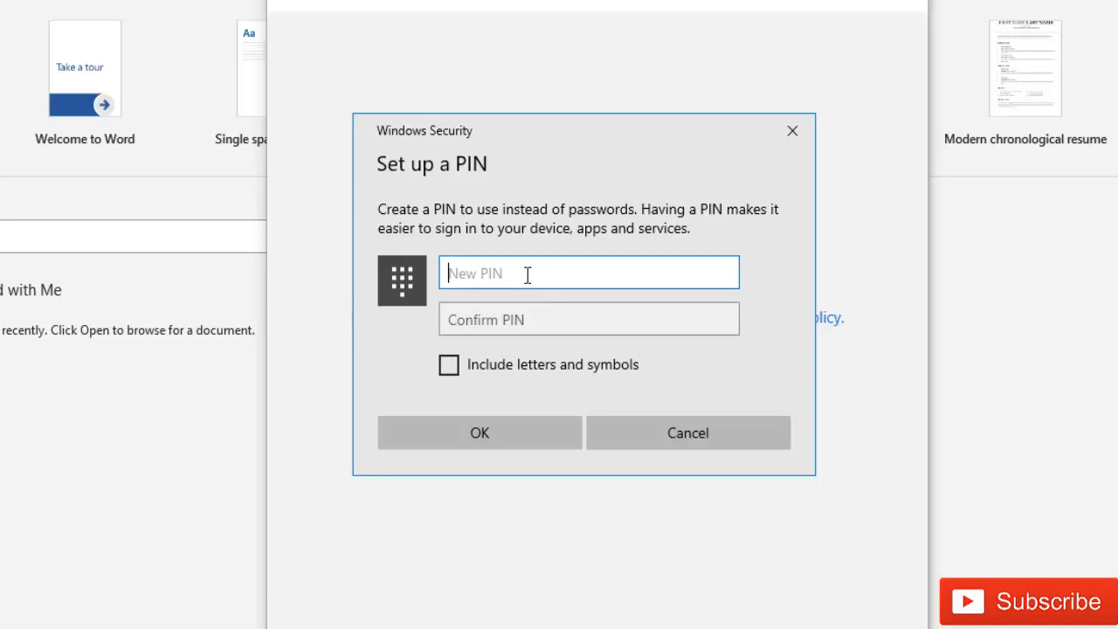
pyautogui.write('1')
pyautogui.click(537, 327)
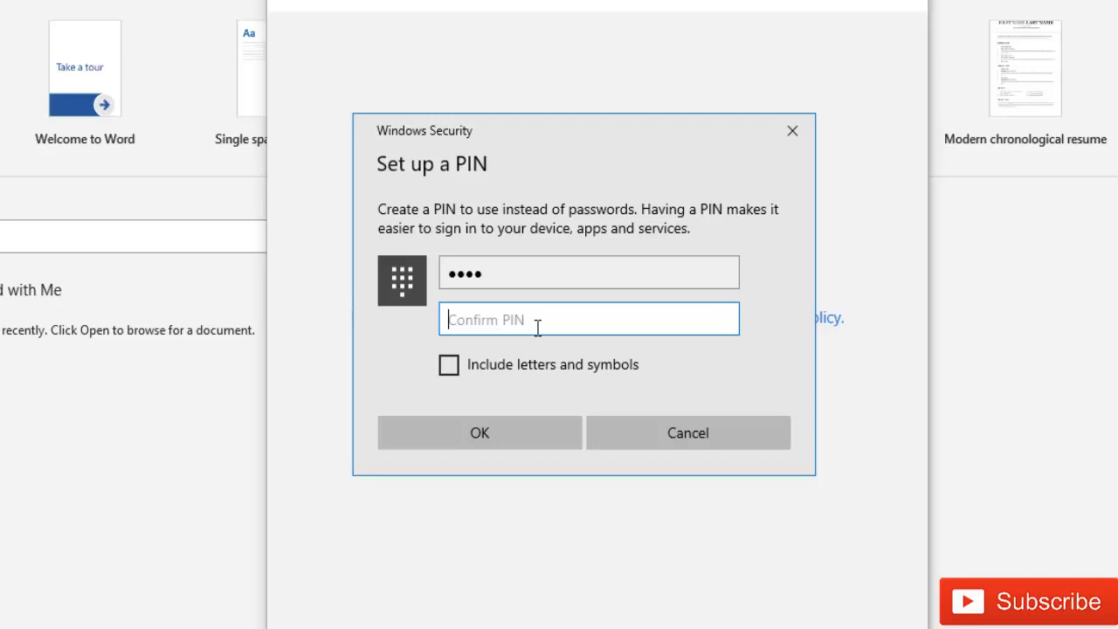
pyautogui.write('1')
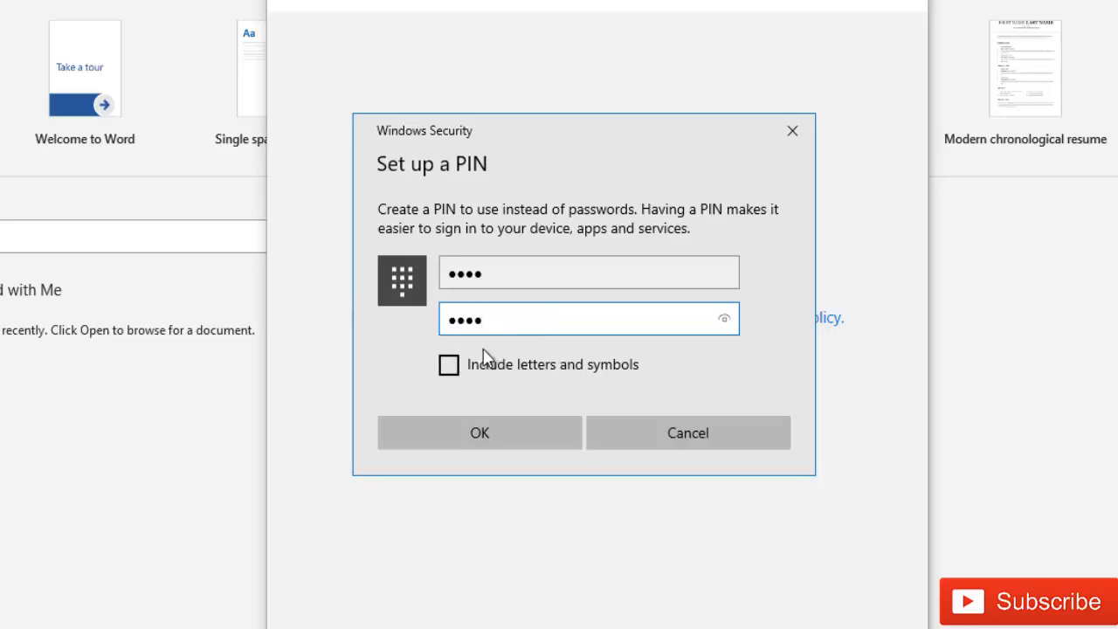
pyautogui.click(516, 430)
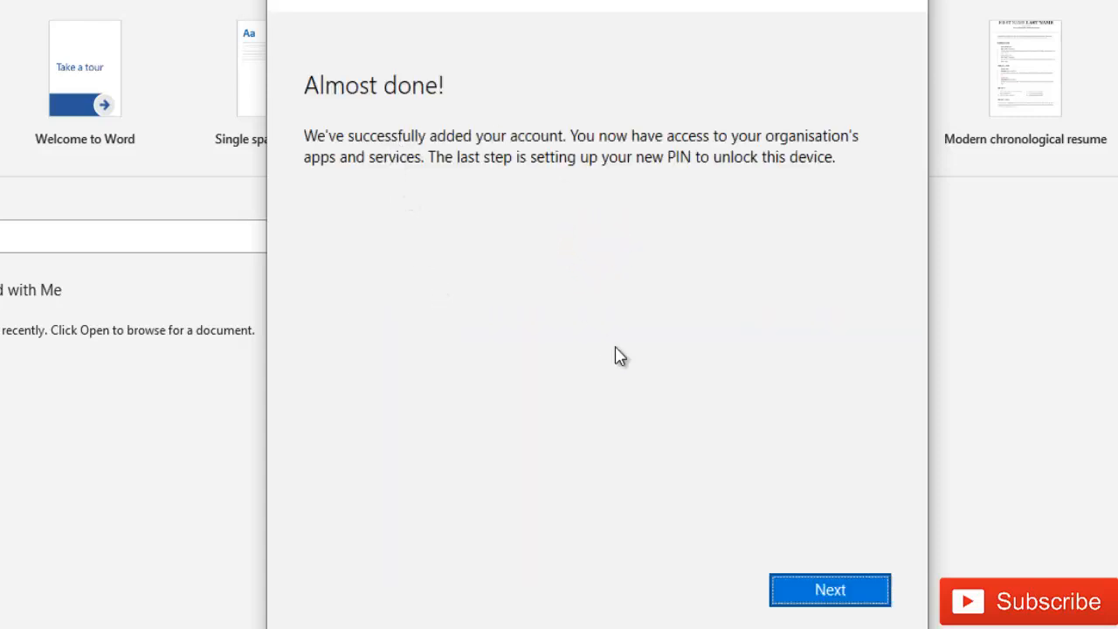
# - Confirm the Windows account password to finish device setup
pyautogui.click(803, 584)
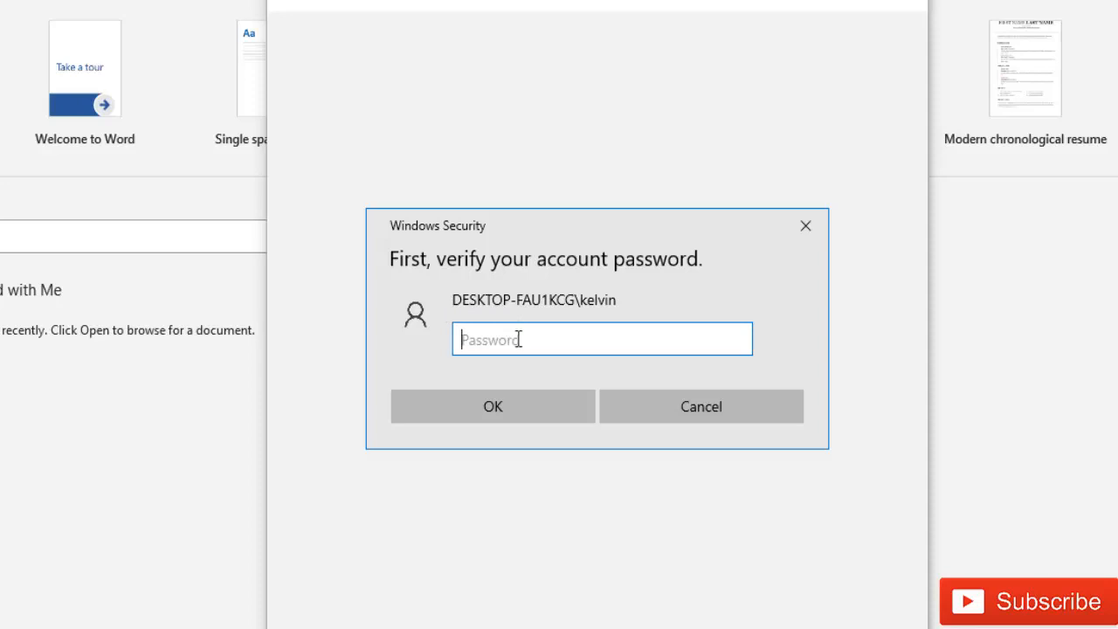
pyautogui.write('•')
pyautogui.click(481, 409)
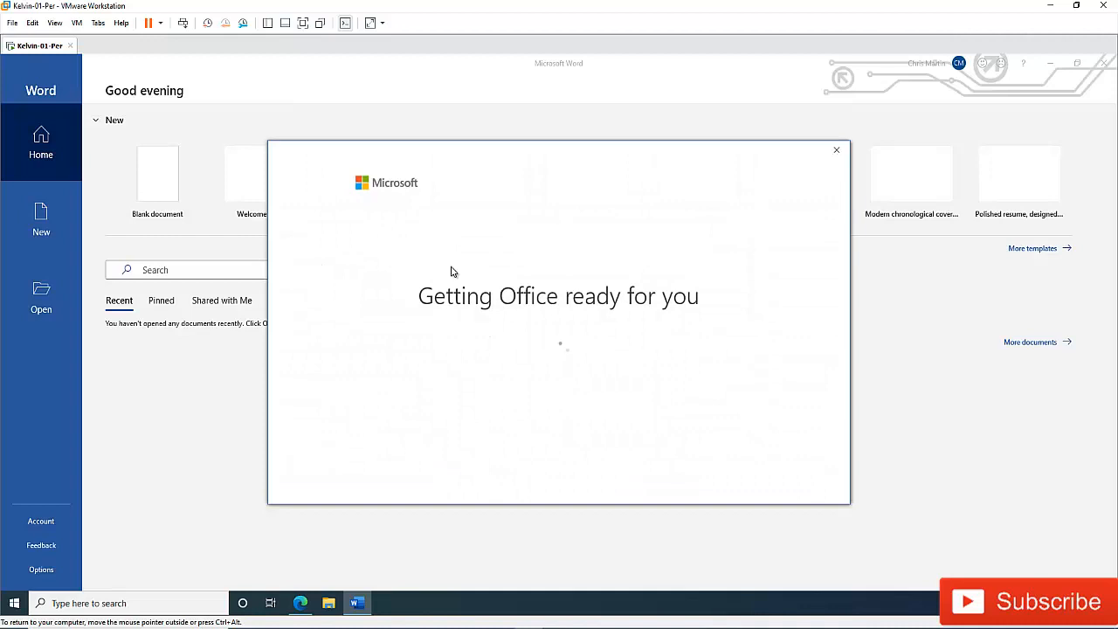
# - Accept the licence, dismiss the privacy notice, choose Office Open XML formats, then open File > Account
pyautogui.click(569, 426)
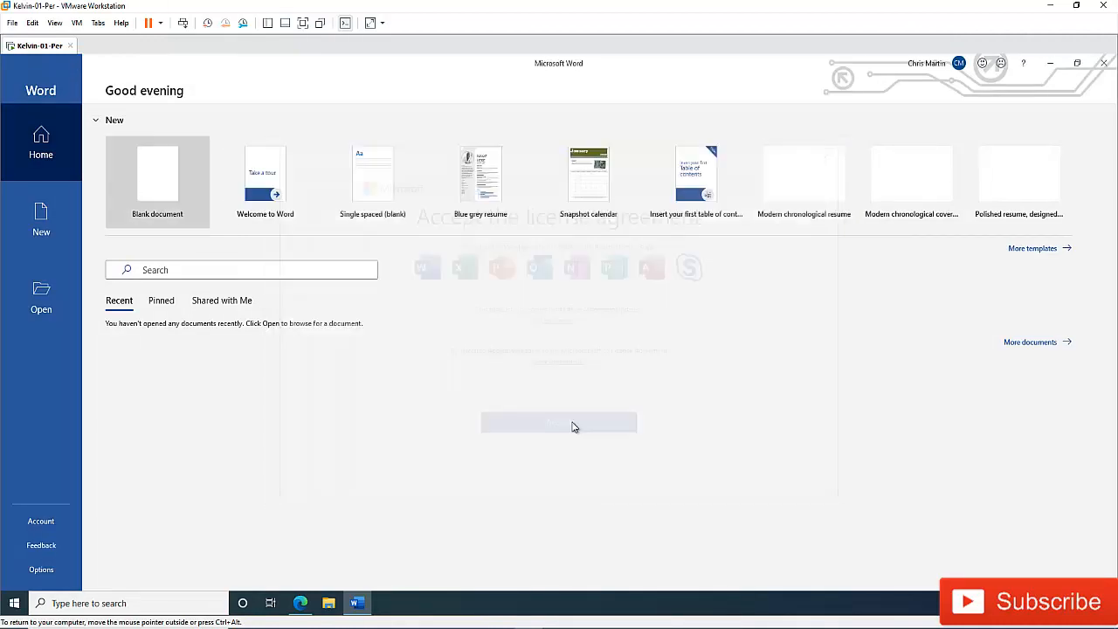
pyautogui.click(763, 462)
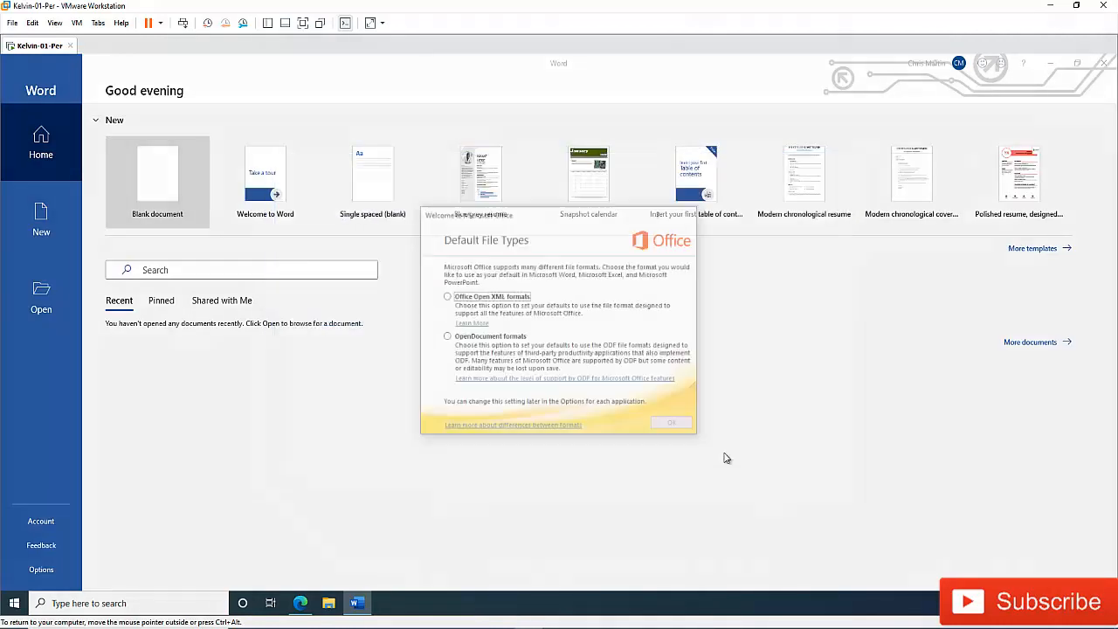
pyautogui.click(503, 303)
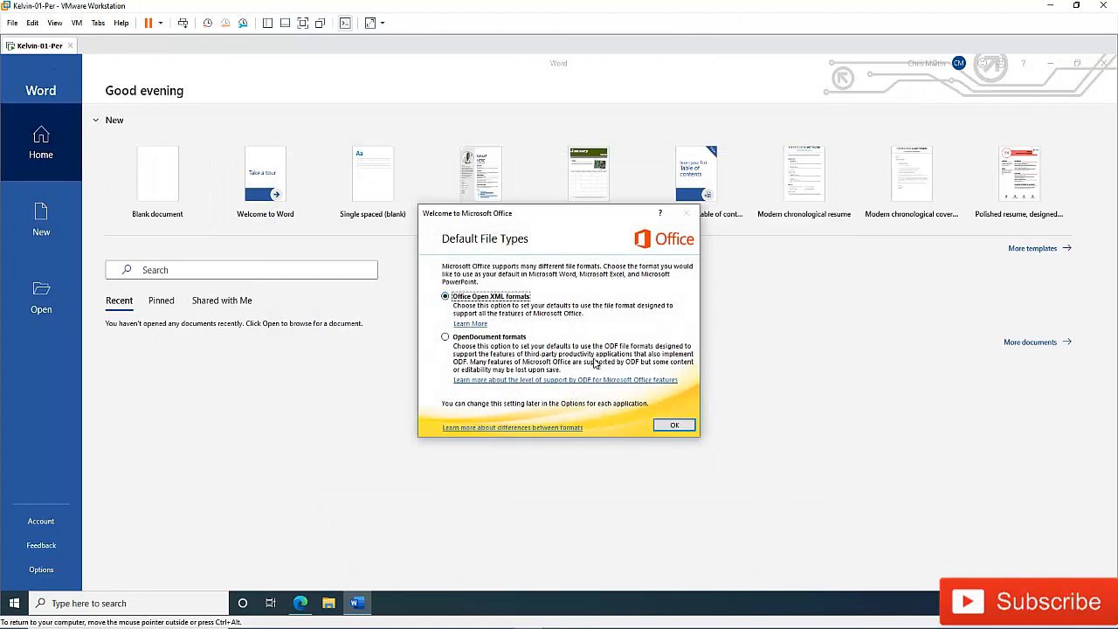
pyautogui.click(659, 424)
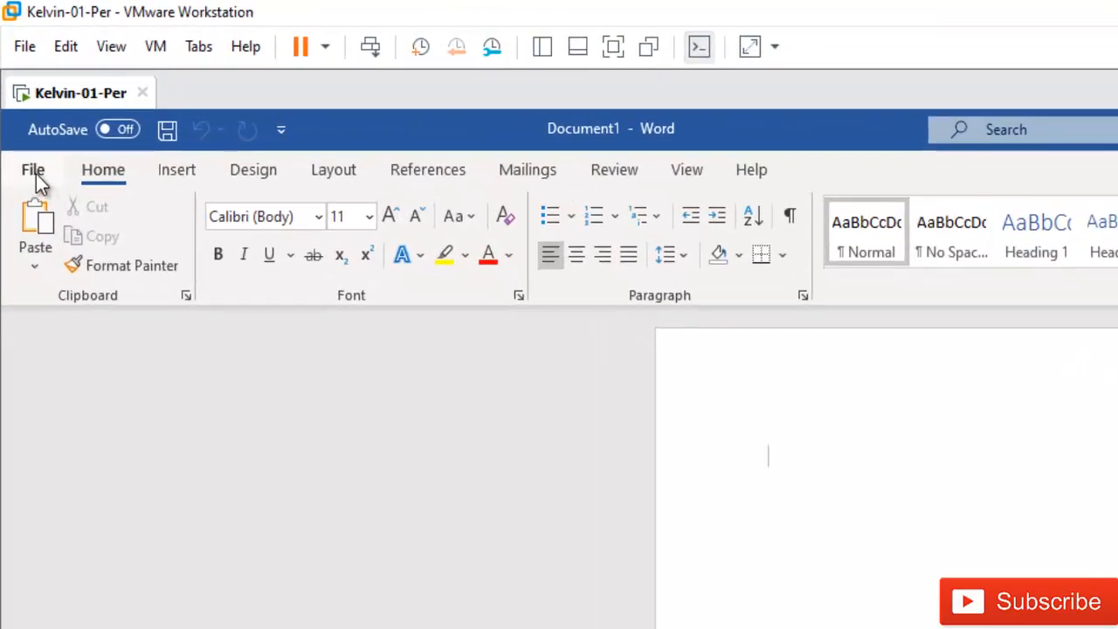
pyautogui.click(17, 86)
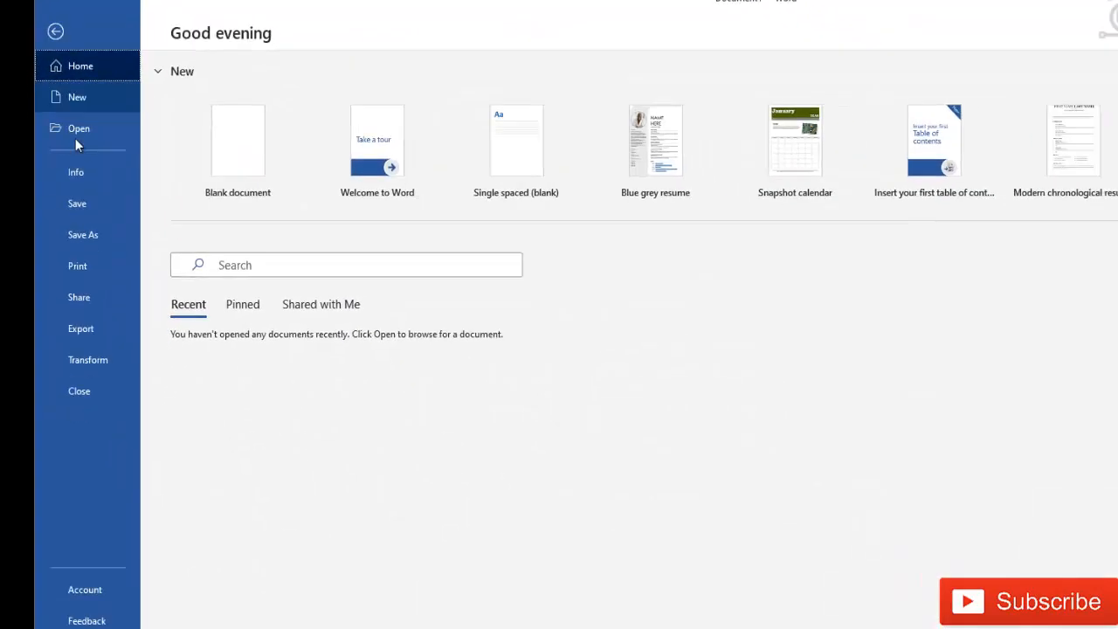
pyautogui.click(98, 567)
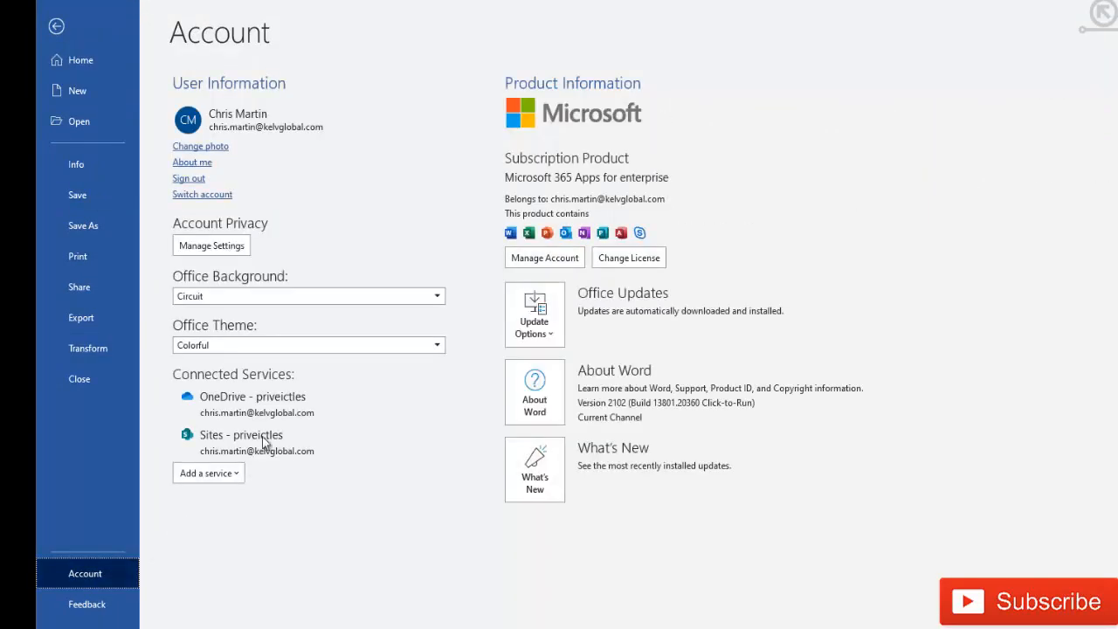